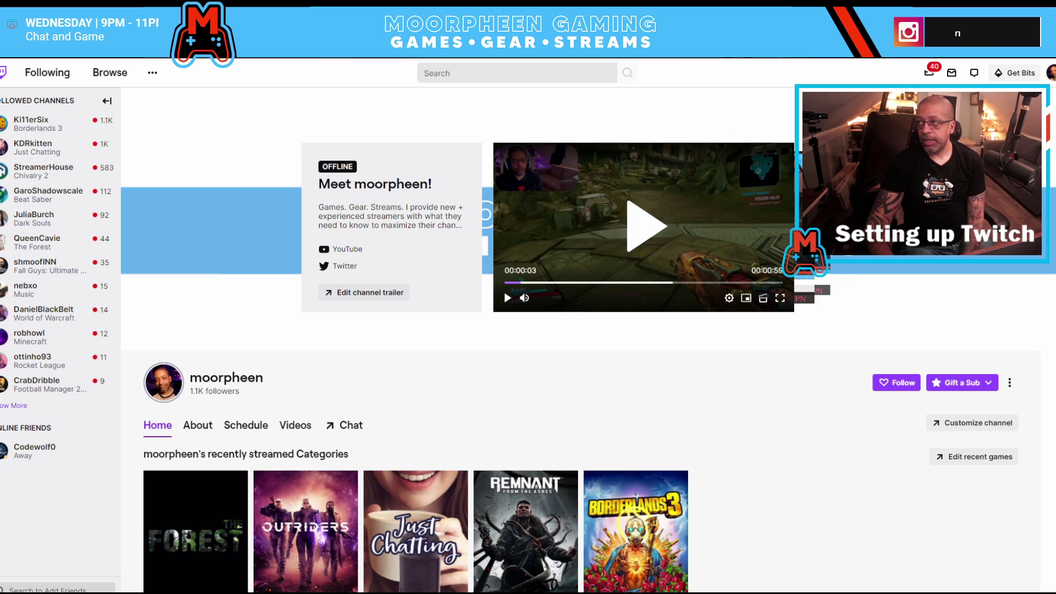
# Go to the Creator Dashboard from the account menu and expand Insights in the sidebar
pyautogui.click(1051, 75)
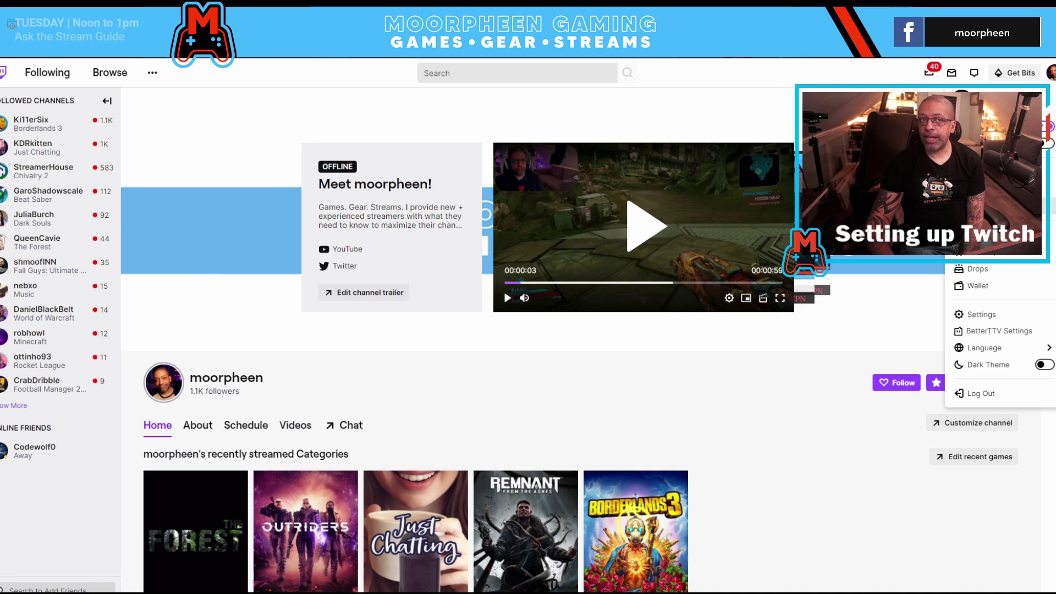
pyautogui.click(982, 220)
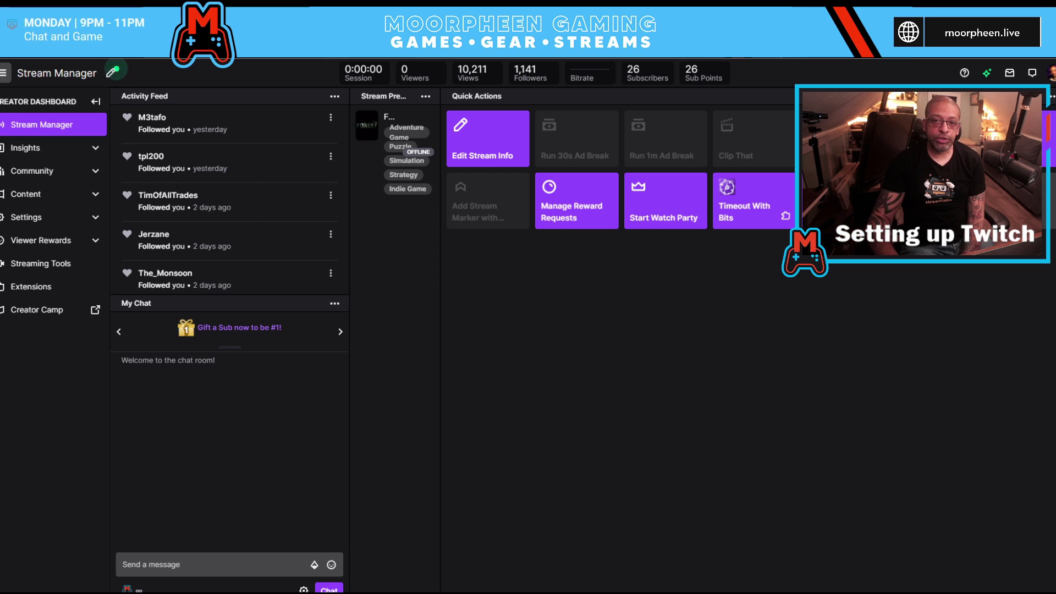
pyautogui.click(95, 149)
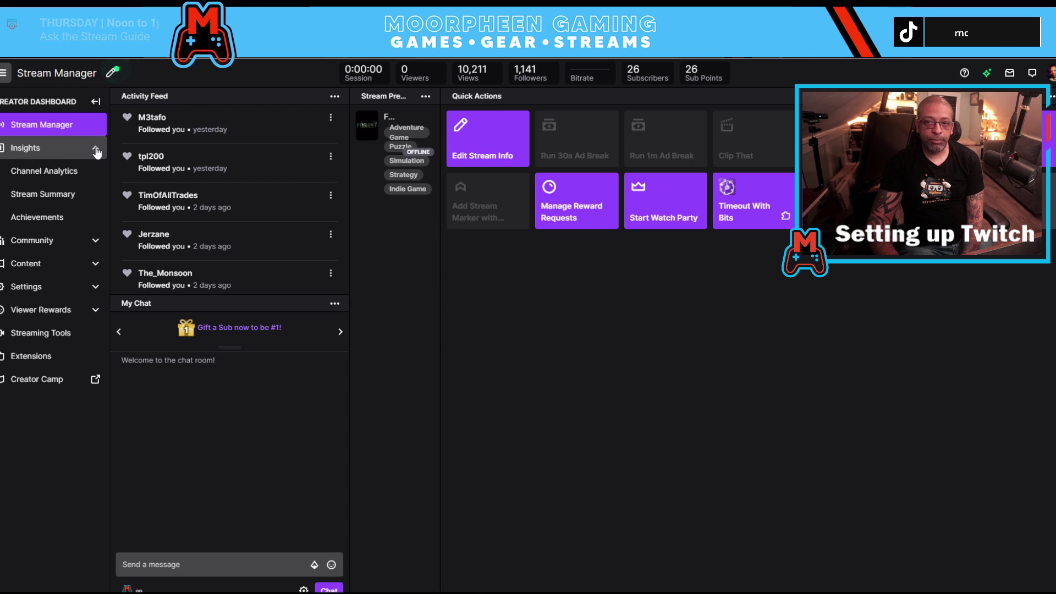
pyautogui.click(64, 173)
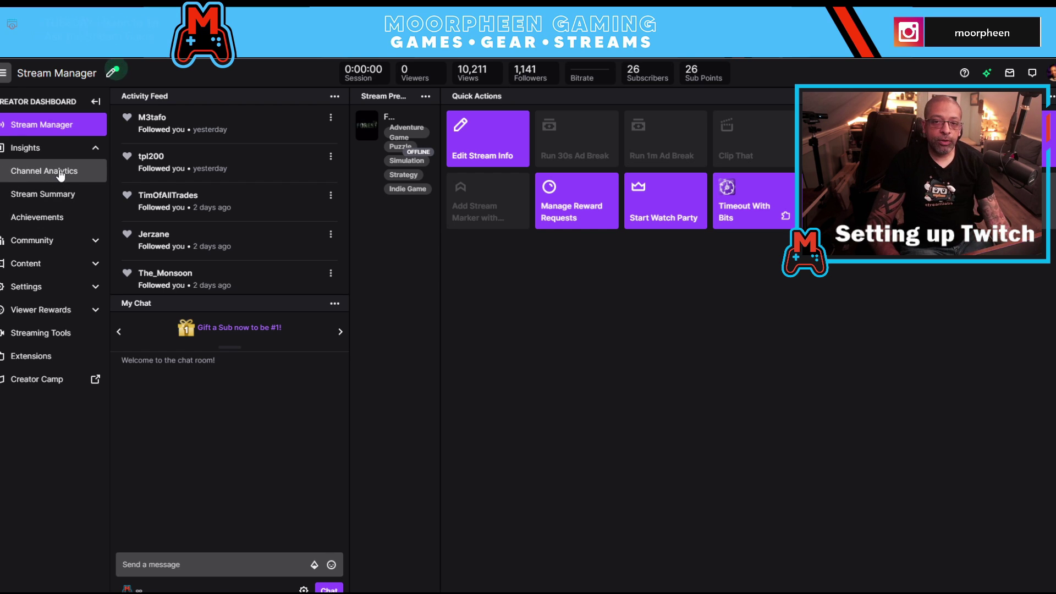
# View Achievements, scrolling through Path to Partner progress and the in-progress achievements
pyautogui.click(55, 219)
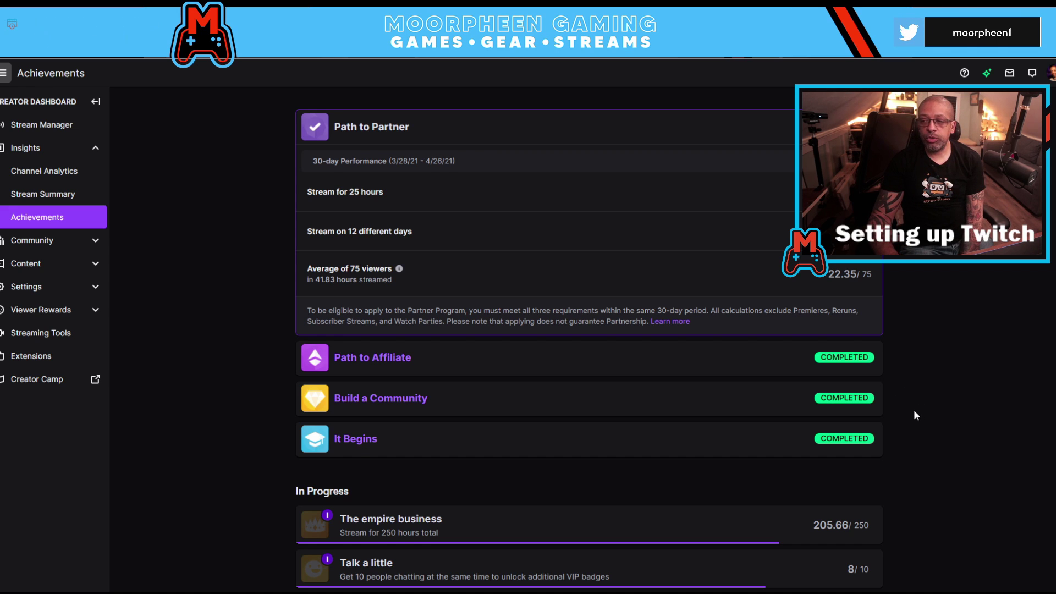
pyautogui.scroll(-1, 913, 409)
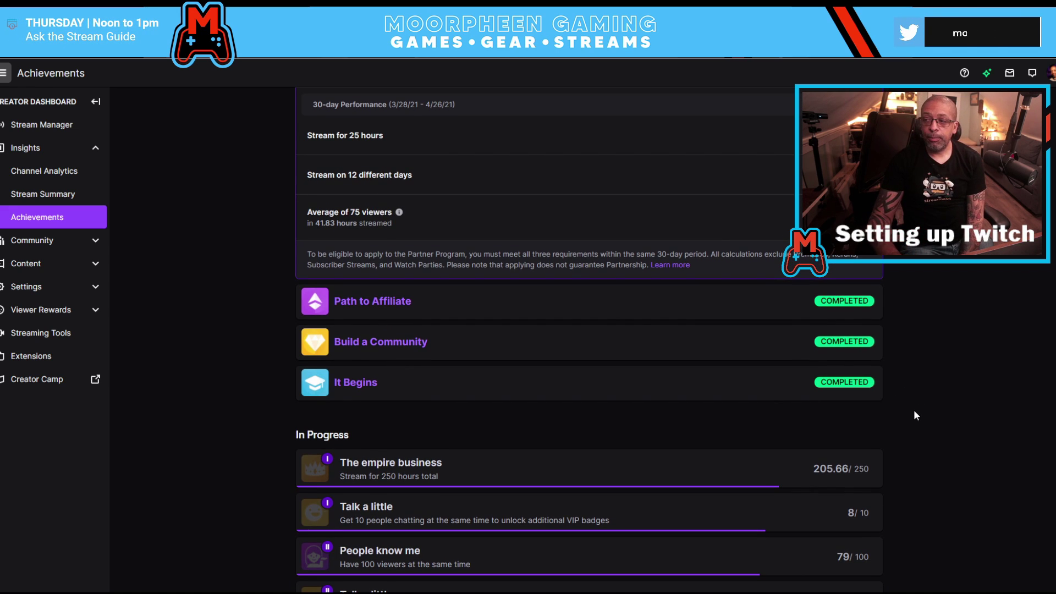
pyautogui.scroll(-1, 913, 413)
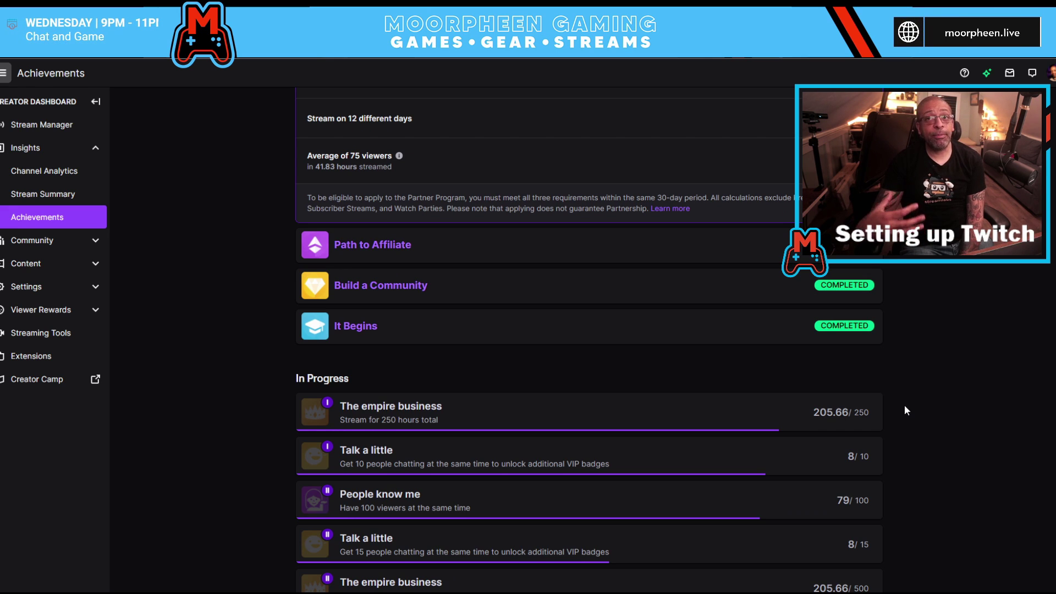
pyautogui.scroll(-2, 906, 346)
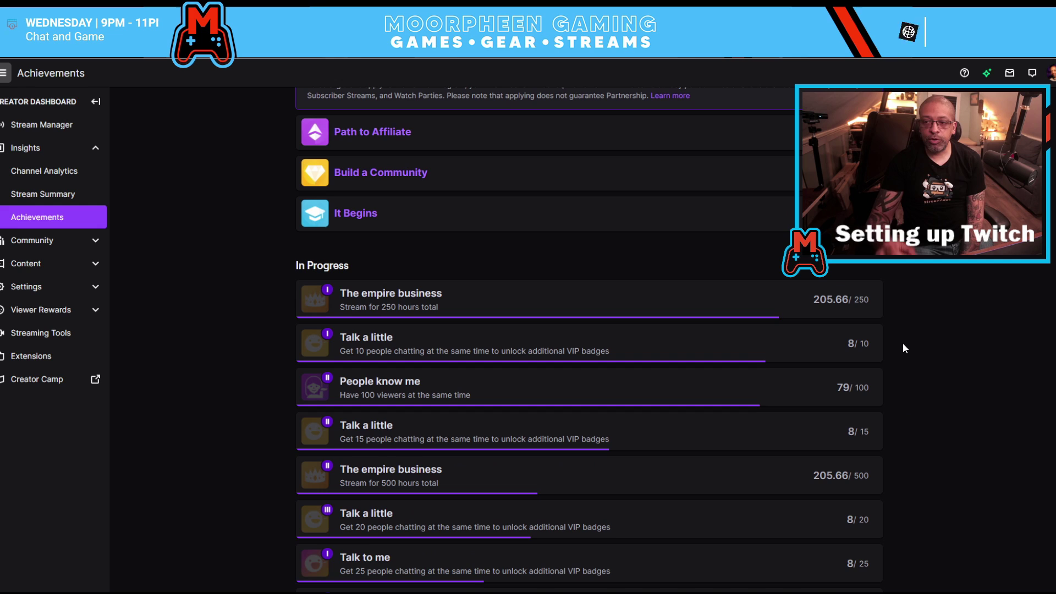
pyautogui.scroll(4, 700, 319)
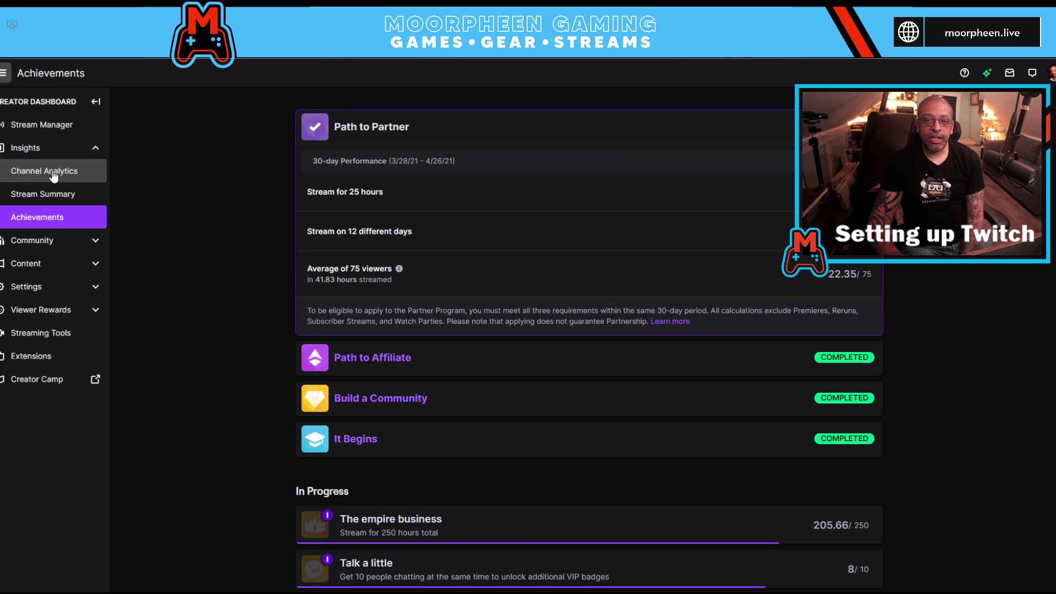
pyautogui.click(48, 196)
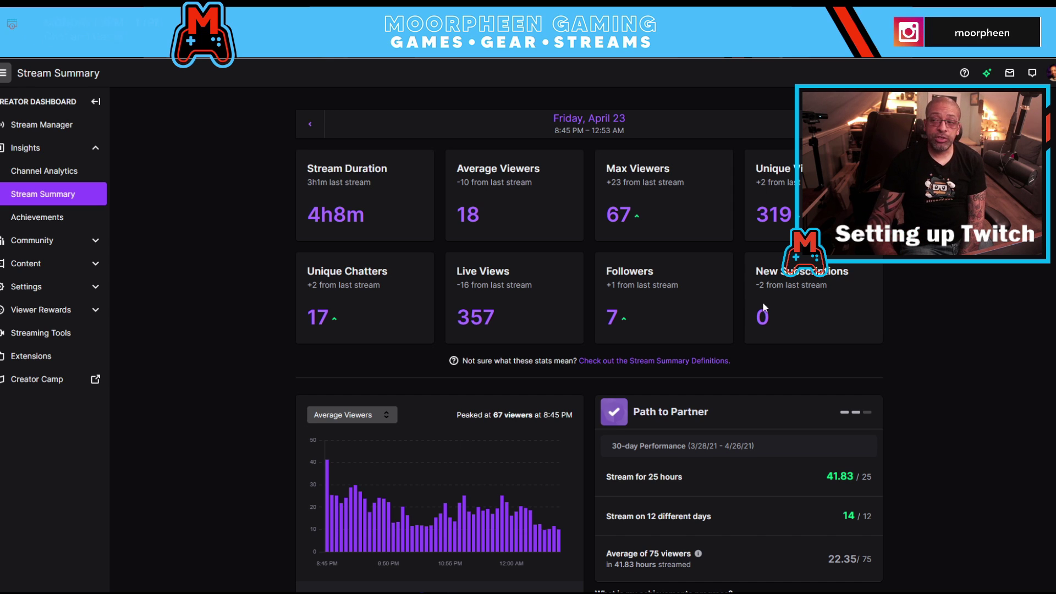
# Scroll through the April 23 stream summary stats and its average-viewer chart peaking at 67
pyautogui.scroll(-1, 895, 314)
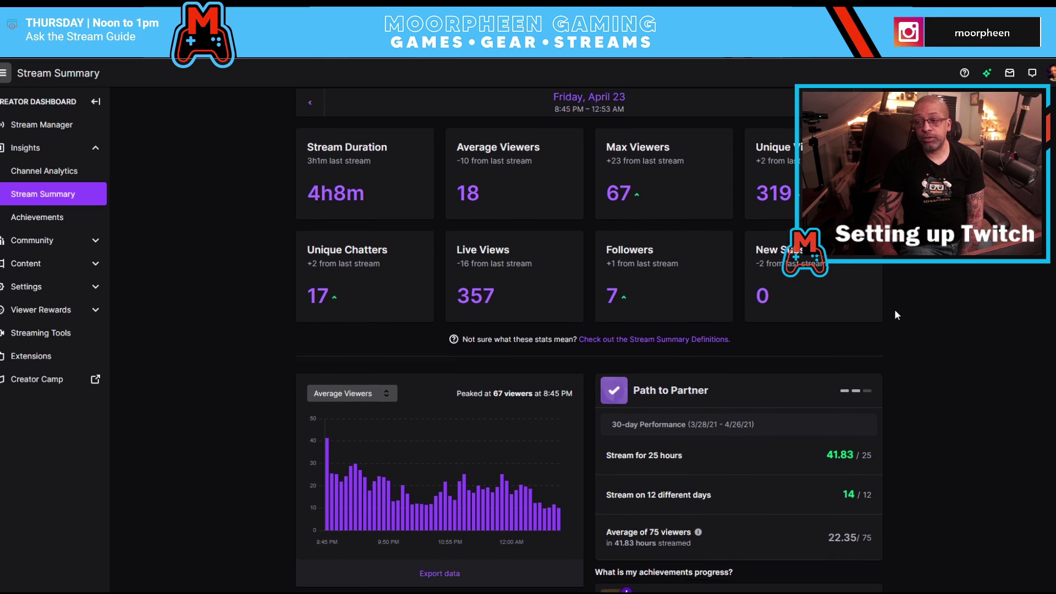
pyautogui.scroll(1, 894, 310)
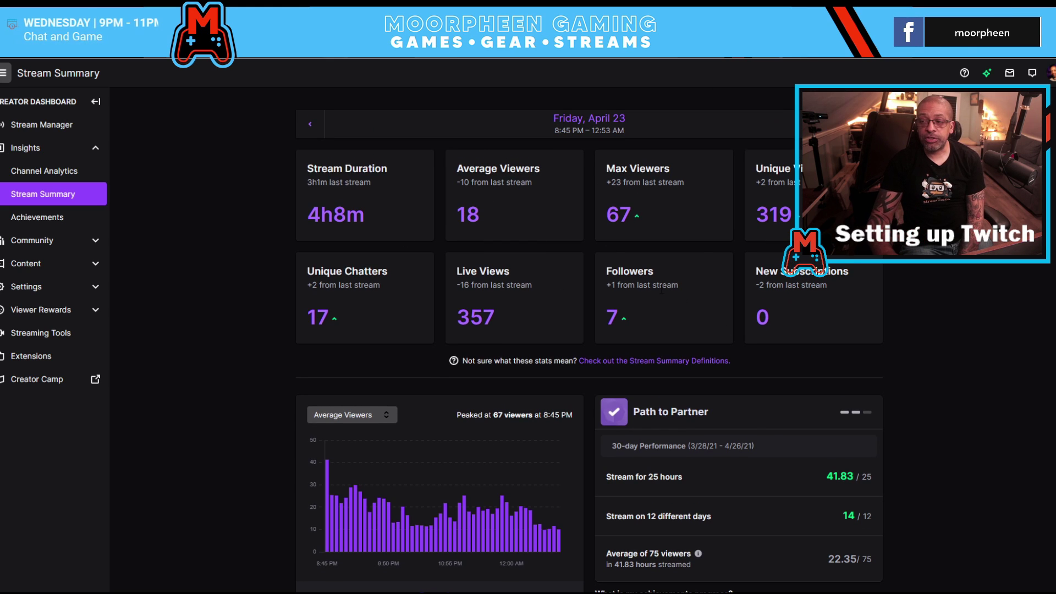
pyautogui.scroll(-3, 875, 327)
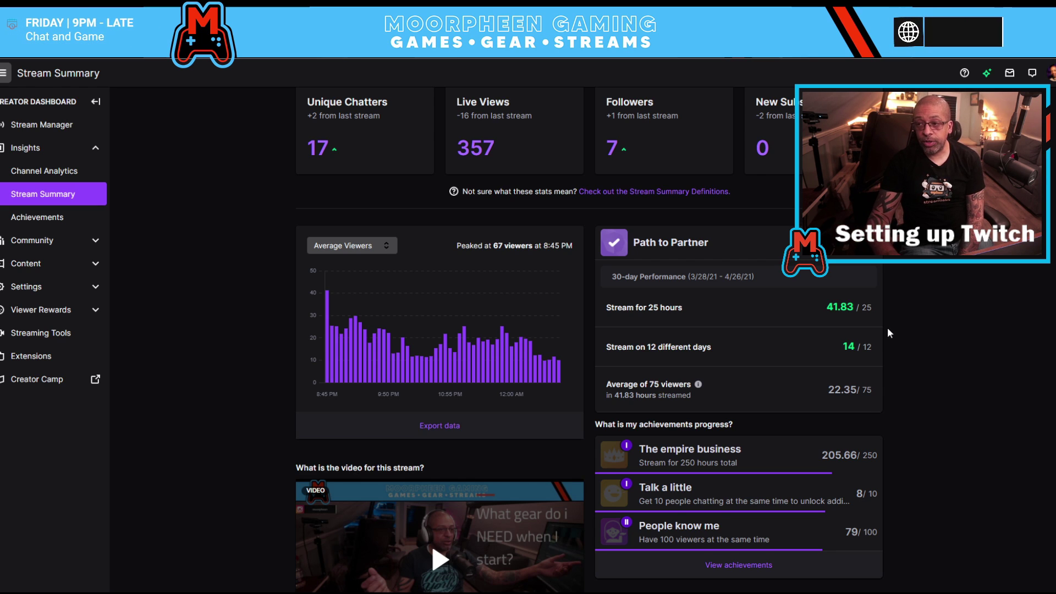
pyautogui.scroll(-1, 891, 326)
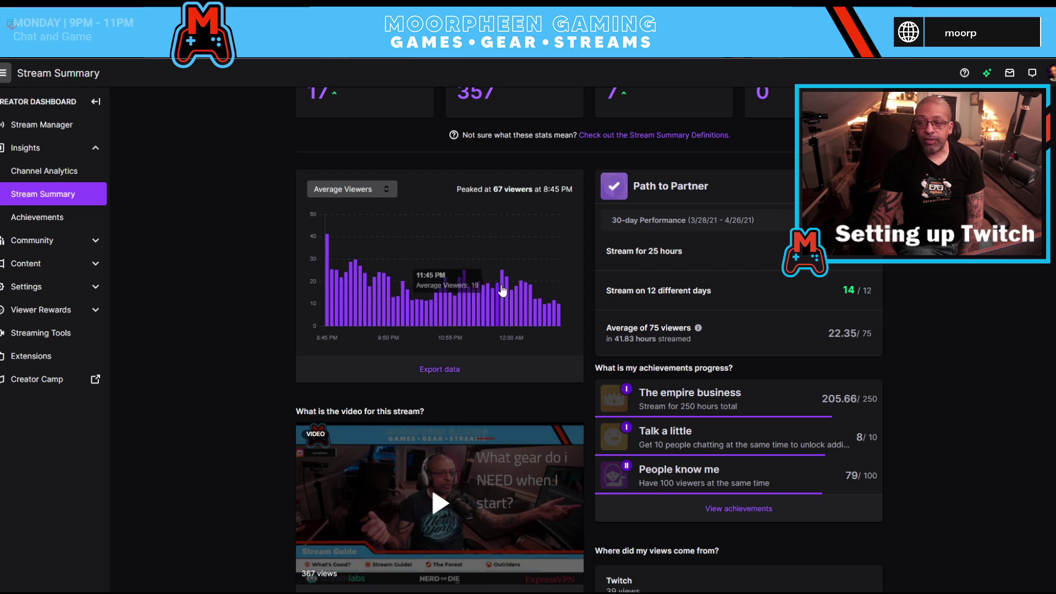
pyautogui.click(352, 189)
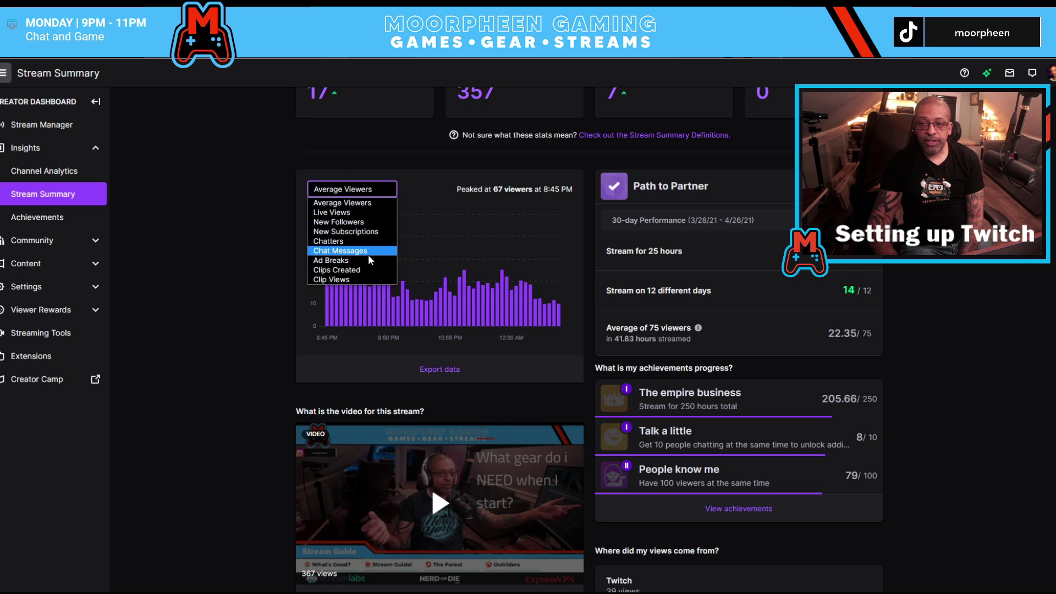
pyautogui.click(375, 224)
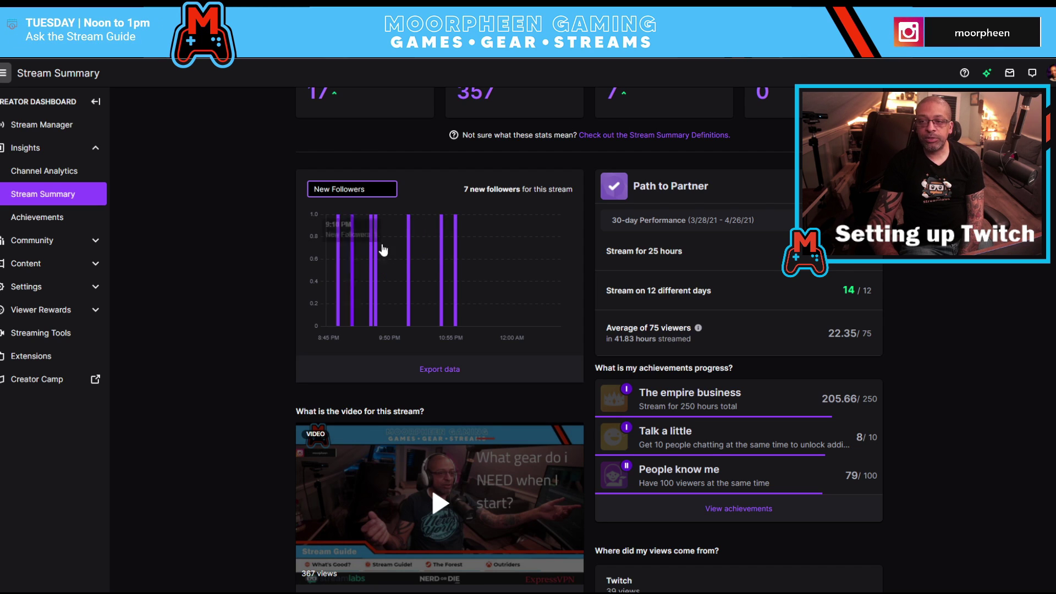
pyautogui.click(382, 194)
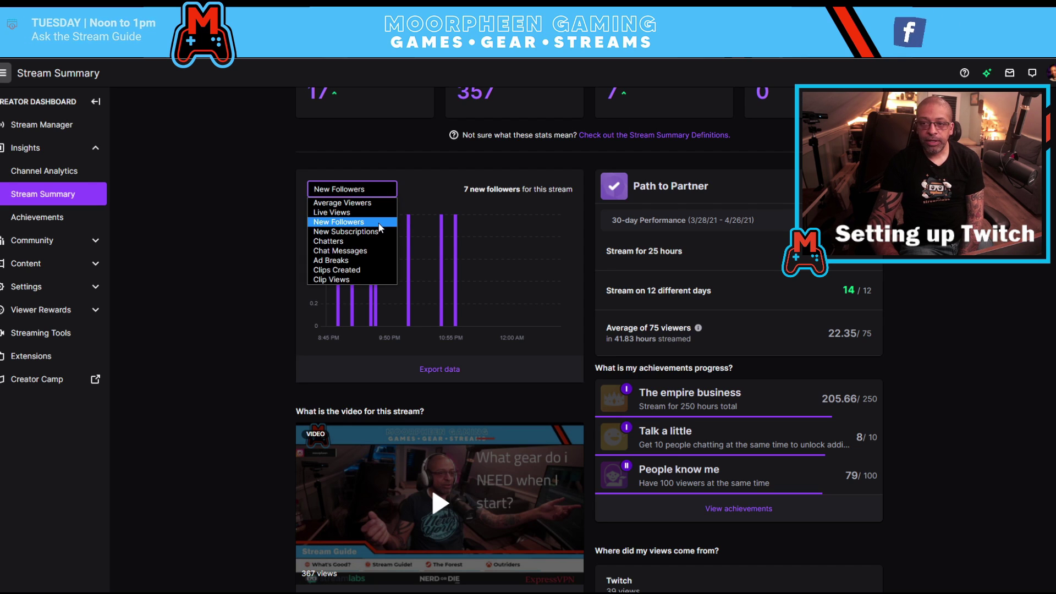
pyautogui.click(381, 244)
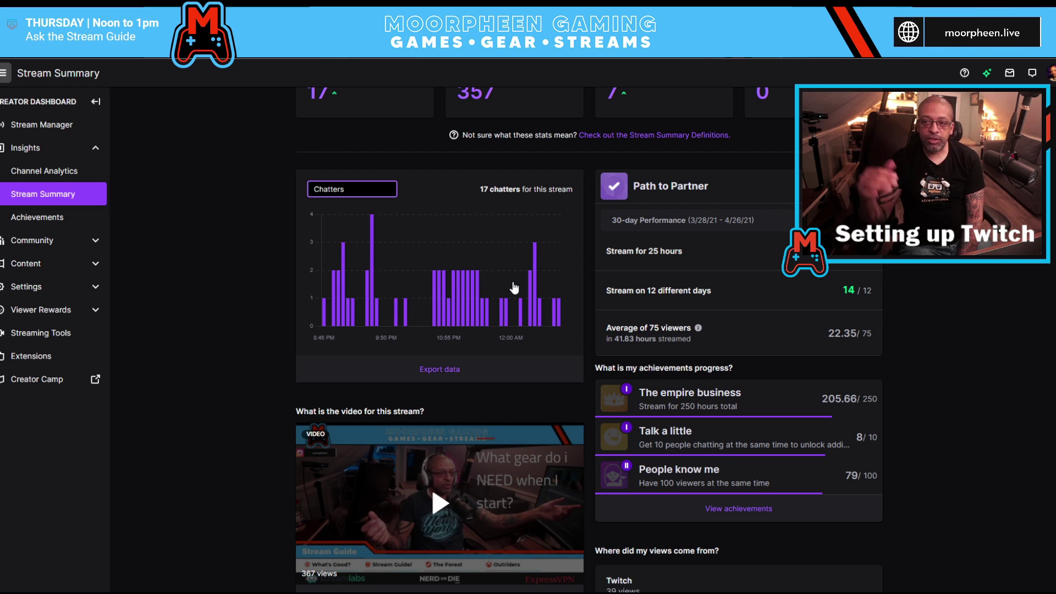
pyautogui.click(392, 192)
pyautogui.click(338, 202)
pyautogui.scroll(-3, 616, 318)
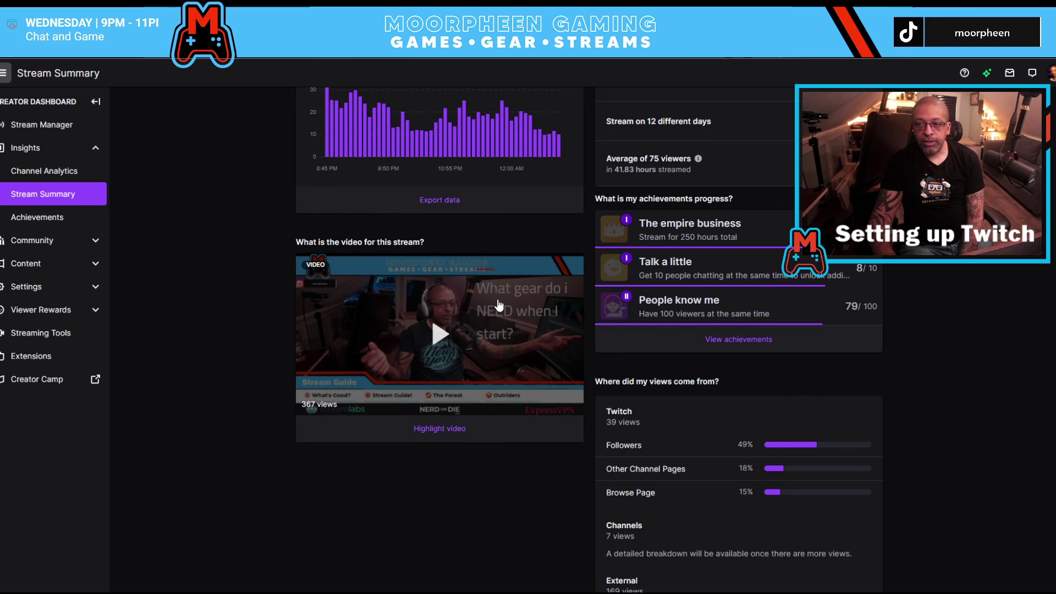
pyautogui.scroll(-1, 858, 275)
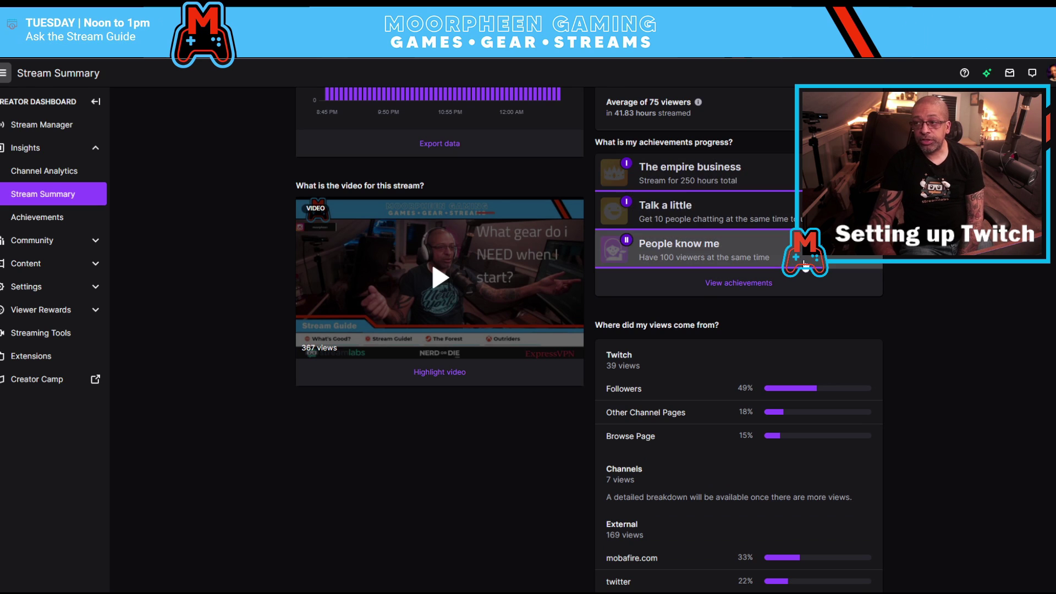
pyautogui.scroll(-4, 898, 268)
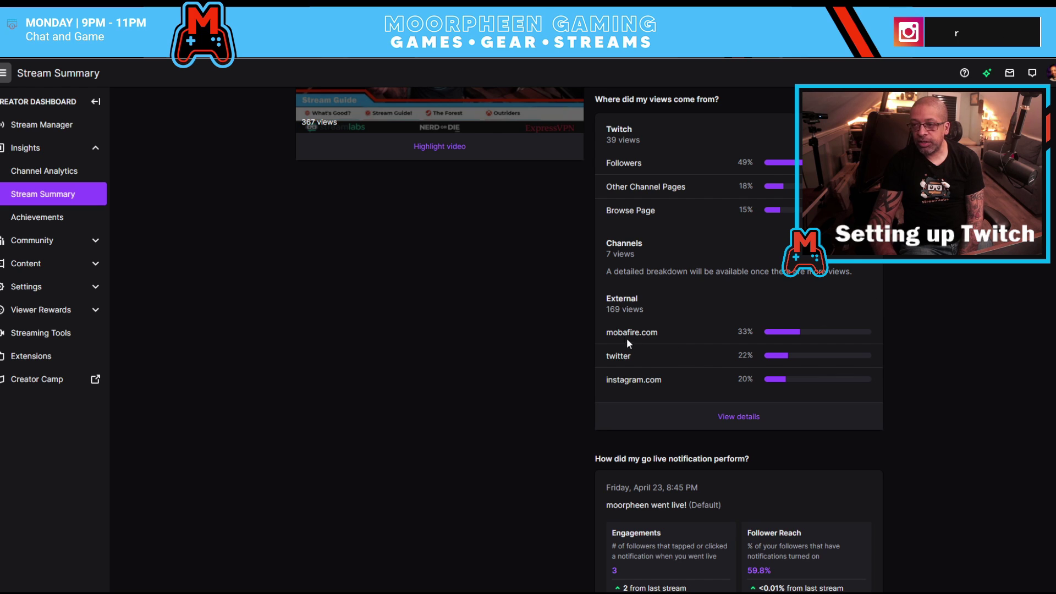
pyautogui.scroll(-1, 849, 317)
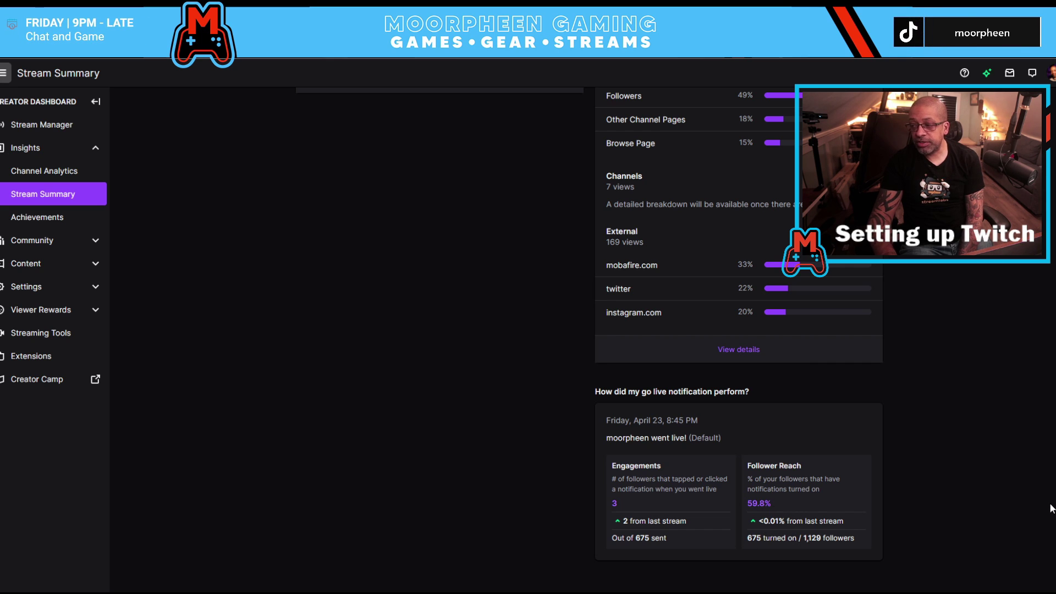
pyautogui.scroll(15, 114, 203)
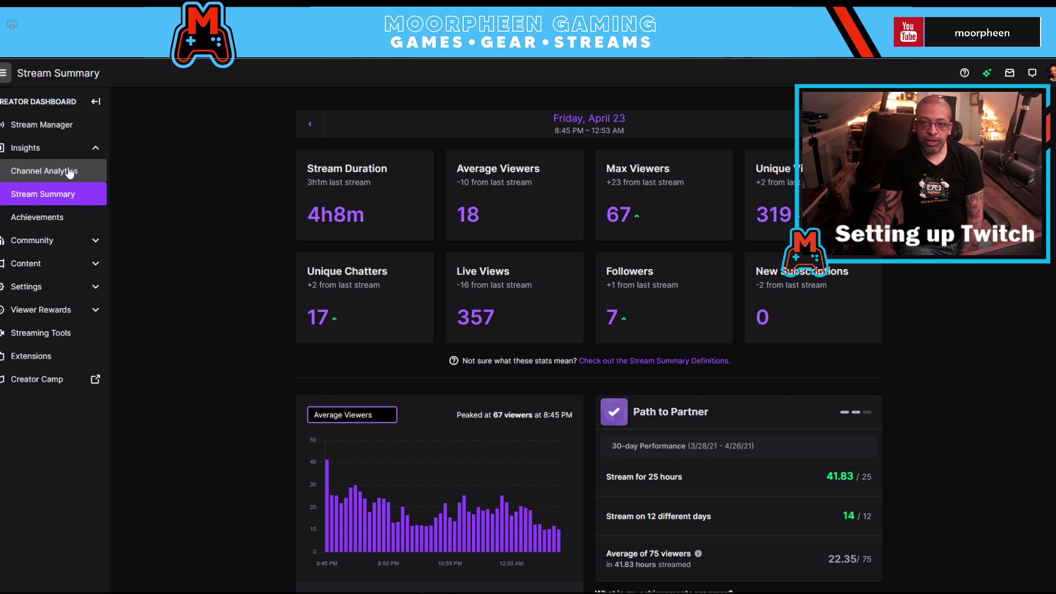
pyautogui.click(69, 172)
# Bring up the Channel Analytics date-range picker showing Last 30 Days, Mar 28 – Apr 26, 2021
pyautogui.scroll(-1, 914, 274)
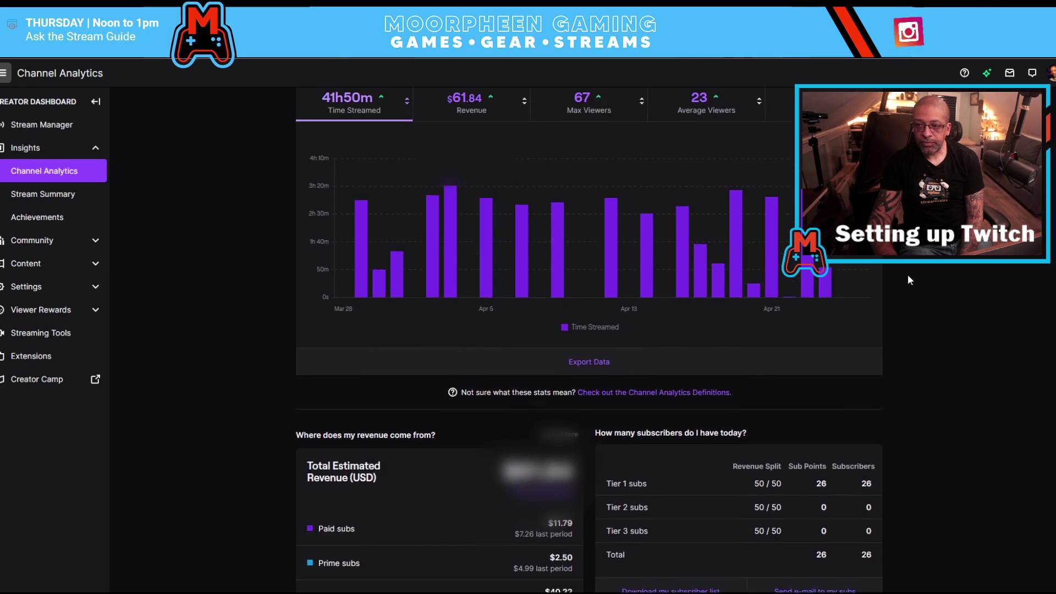
pyautogui.scroll(1, 908, 277)
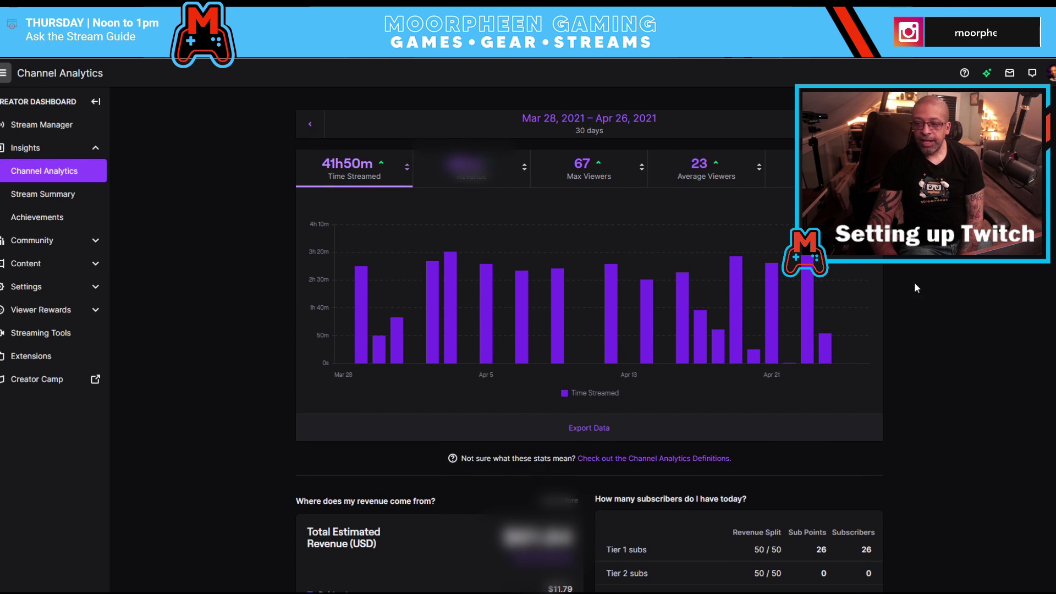
pyautogui.click(609, 130)
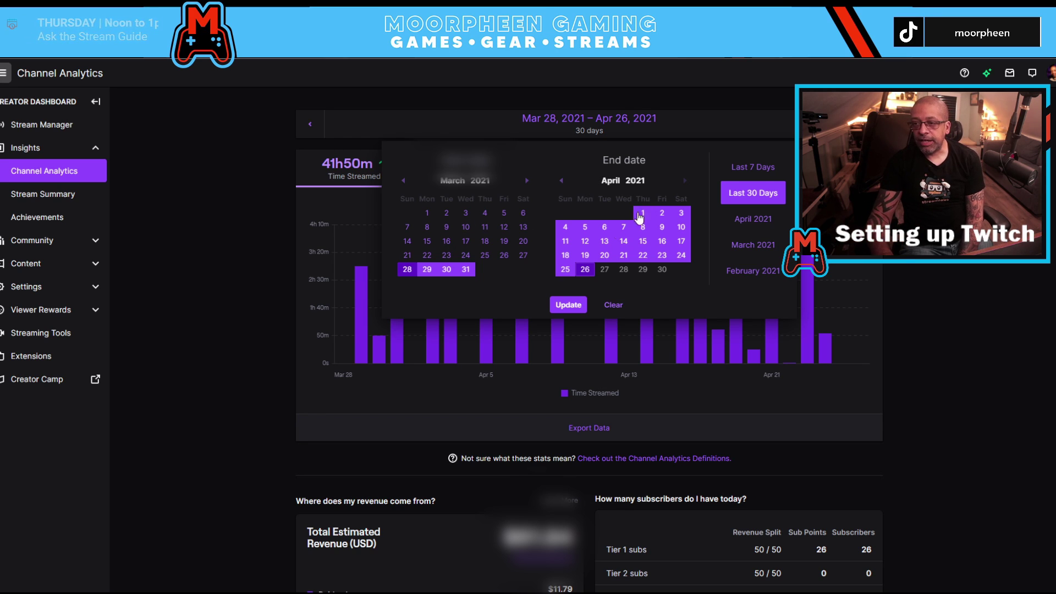
# Set the analytics start date to January 3, 2021, giving a 114-day Jan 3 – Apr 26 range
pyautogui.click(403, 180)
pyautogui.click(403, 181)
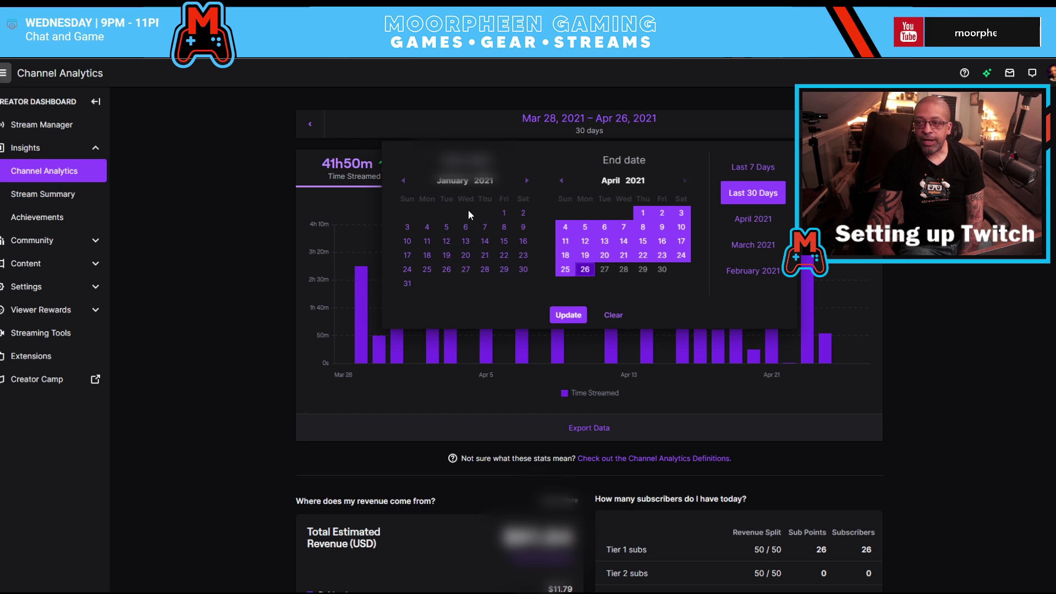
pyautogui.click(407, 227)
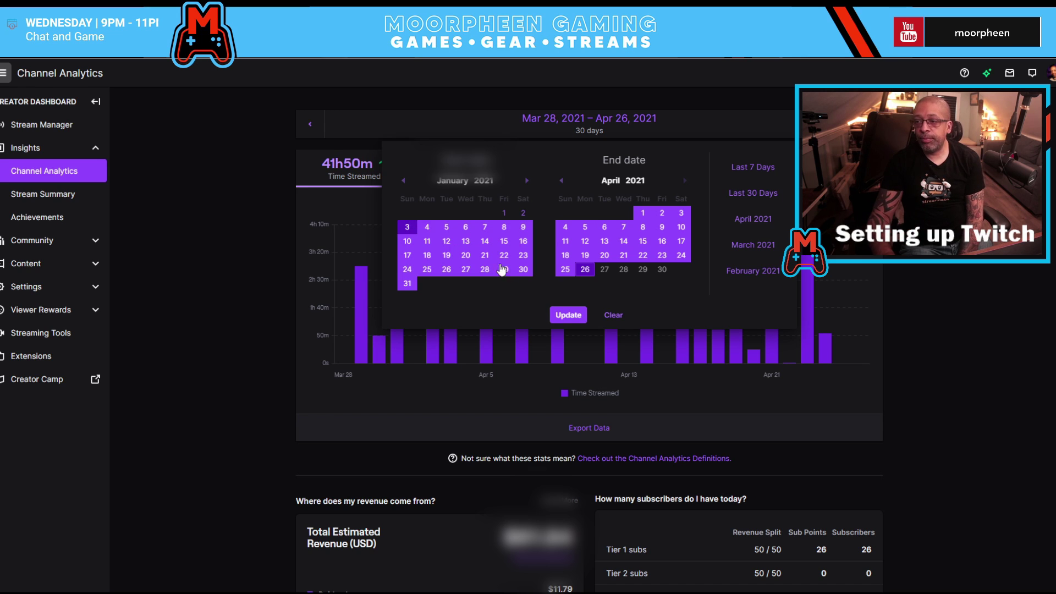
pyautogui.click(572, 314)
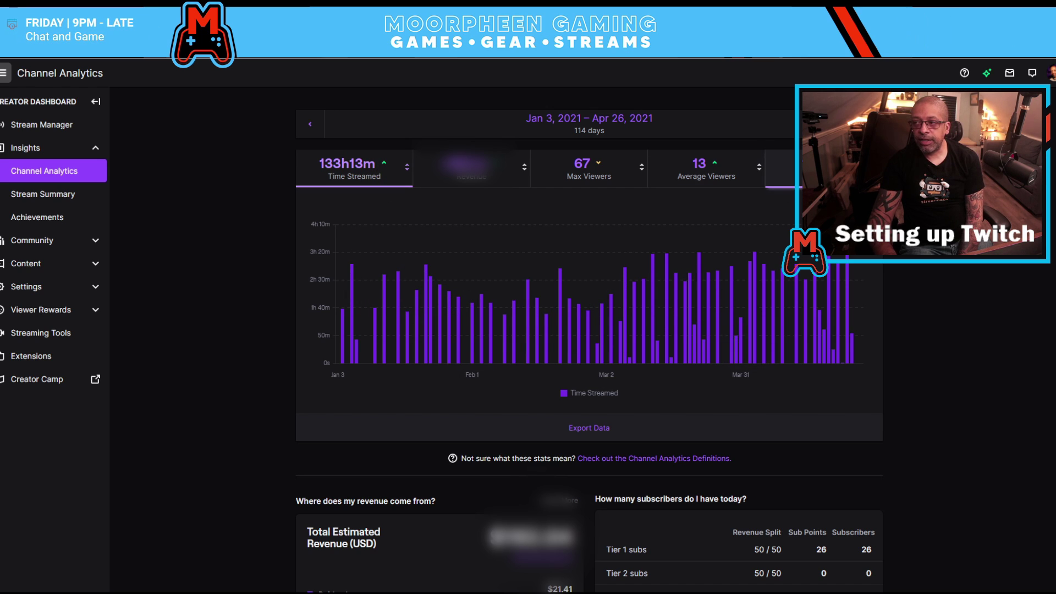
pyautogui.click(875, 166)
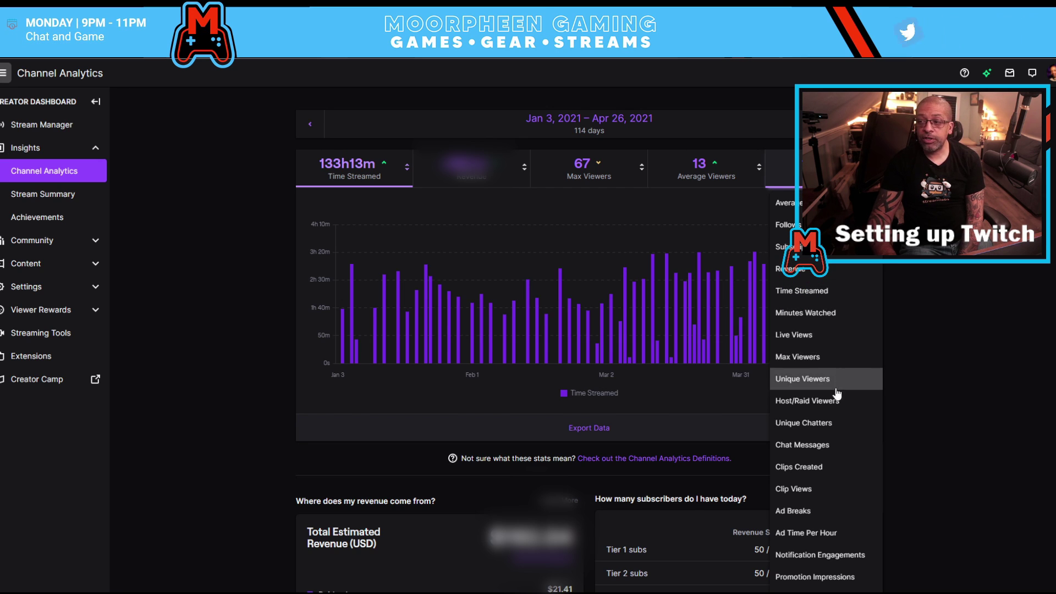
# Leave the fifth stat's metric unchanged, chart Max Viewers, then chart daily Follows
pyautogui.click(835, 565)
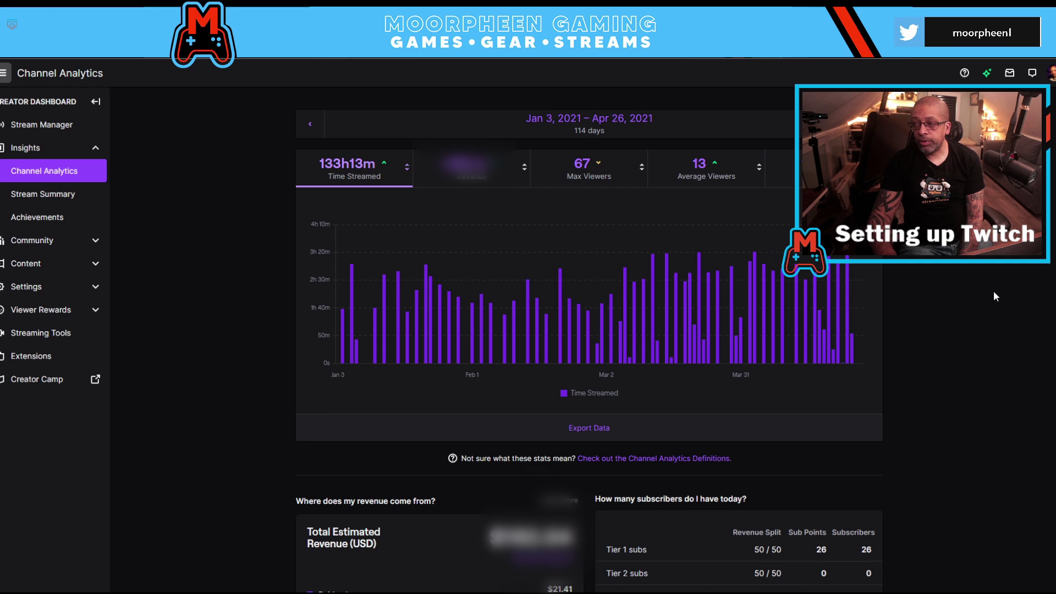
pyautogui.moveTo(561, 359)
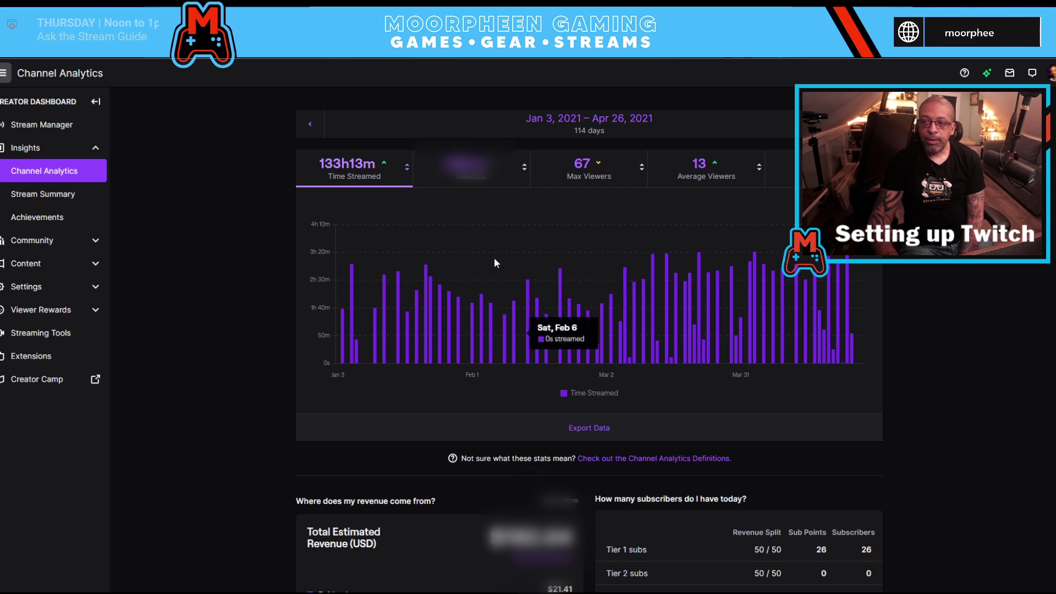
pyautogui.click(547, 168)
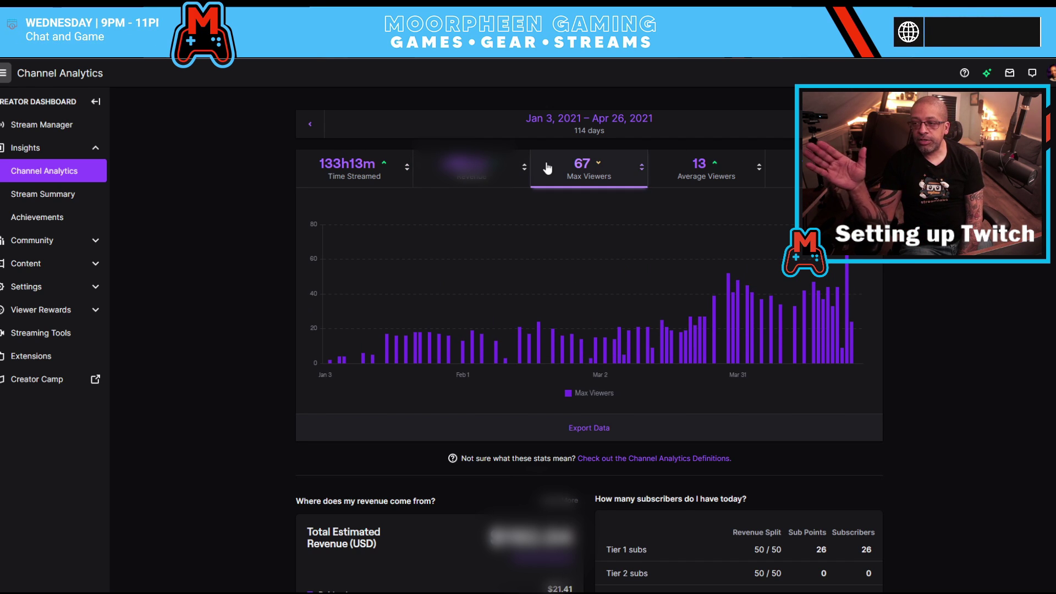
pyautogui.click(705, 167)
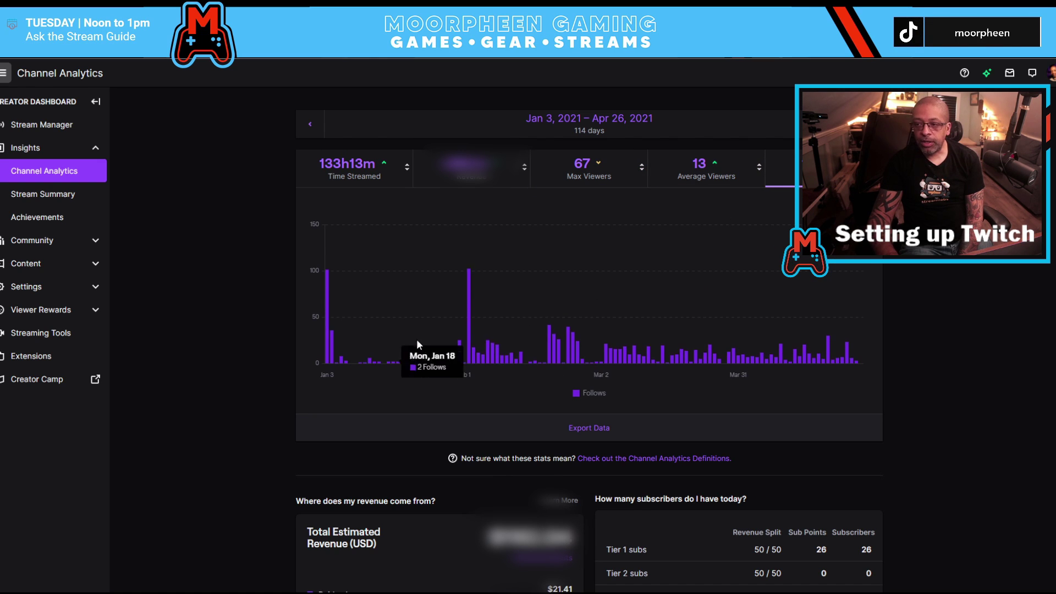
# Scroll down through view sources, shared channels, categories and top clips, then back up
pyautogui.scroll(-10, 744, 212)
pyautogui.scroll(-1, 744, 211)
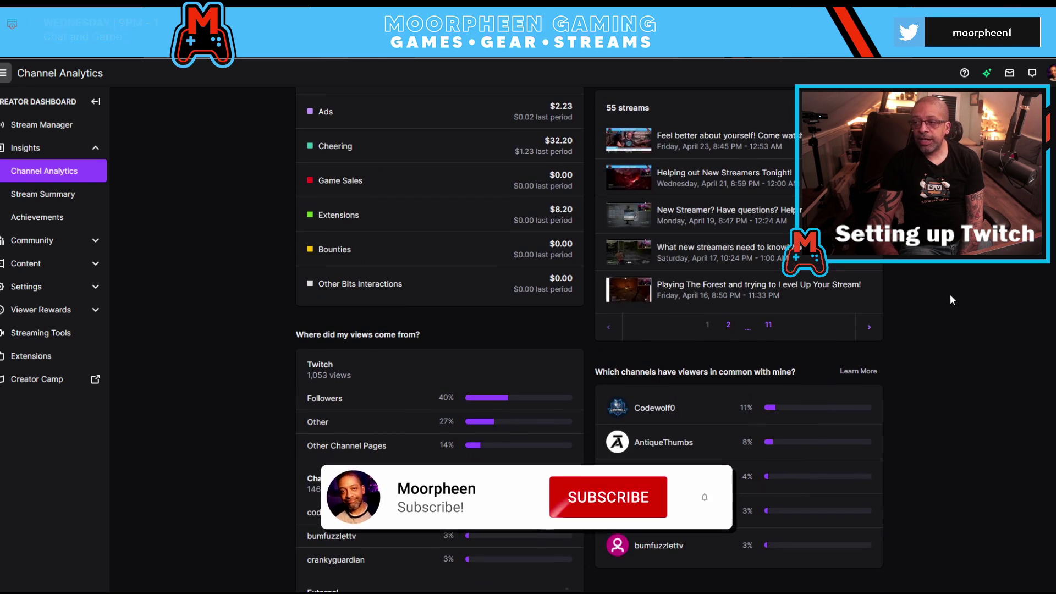
pyautogui.scroll(-2, 918, 313)
pyautogui.scroll(-3, 918, 316)
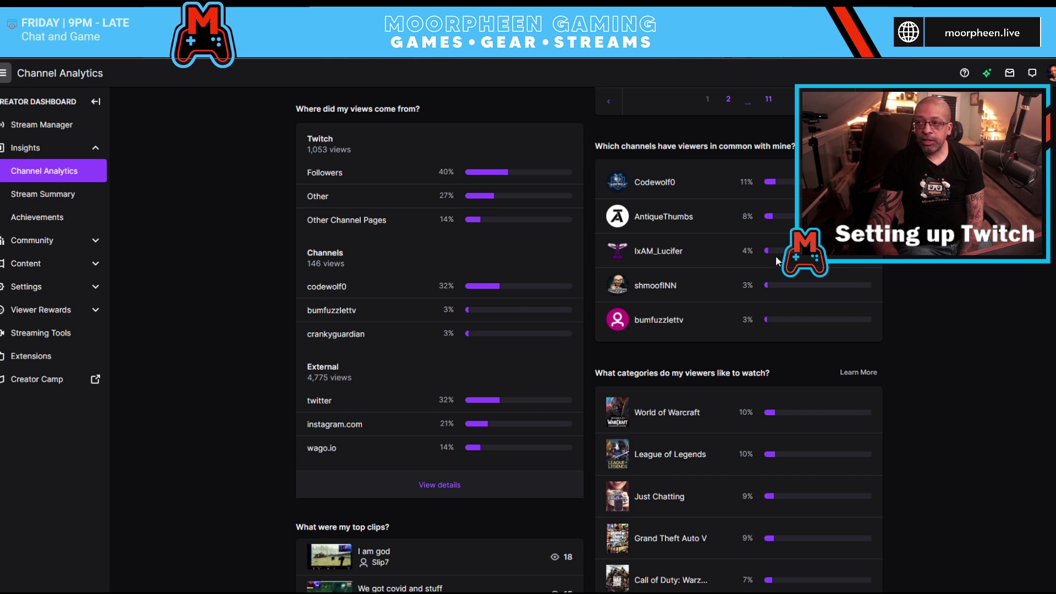
pyautogui.scroll(-3, 858, 293)
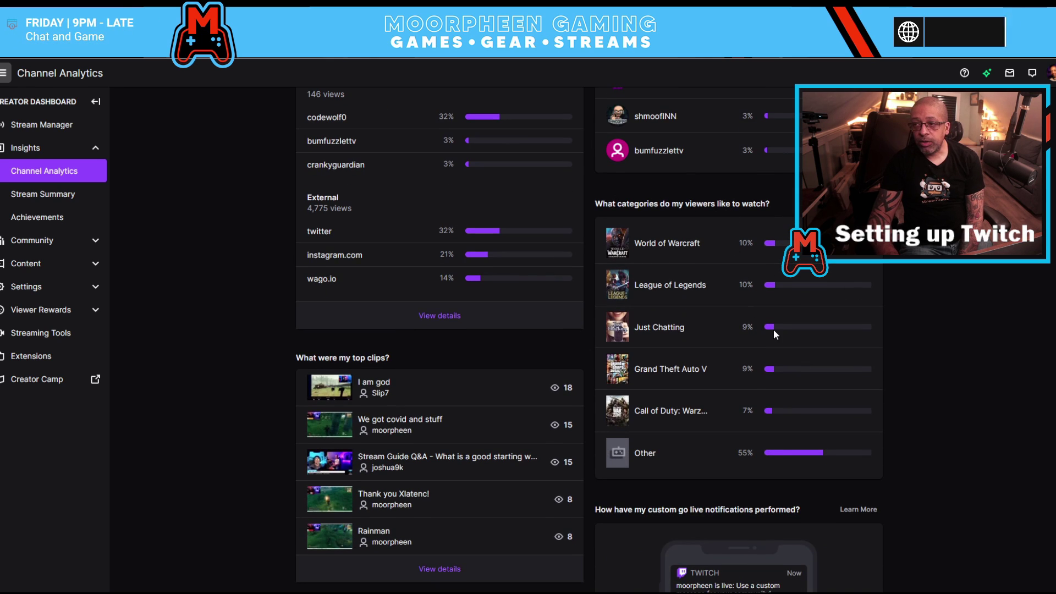
pyautogui.scroll(-1, 377, 407)
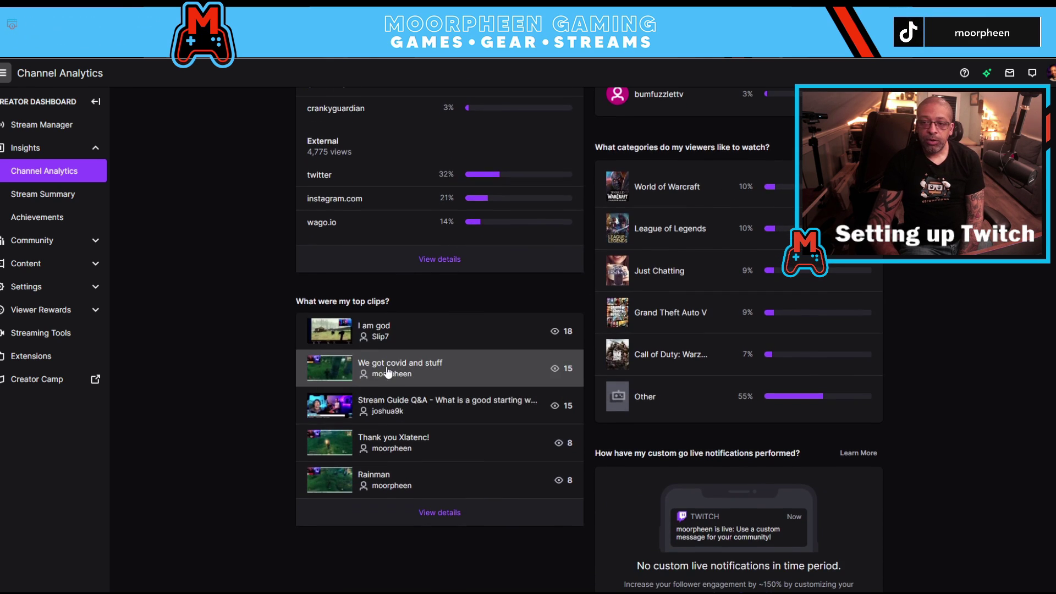
pyautogui.scroll(-2, 380, 385)
pyautogui.scroll(-1, 770, 429)
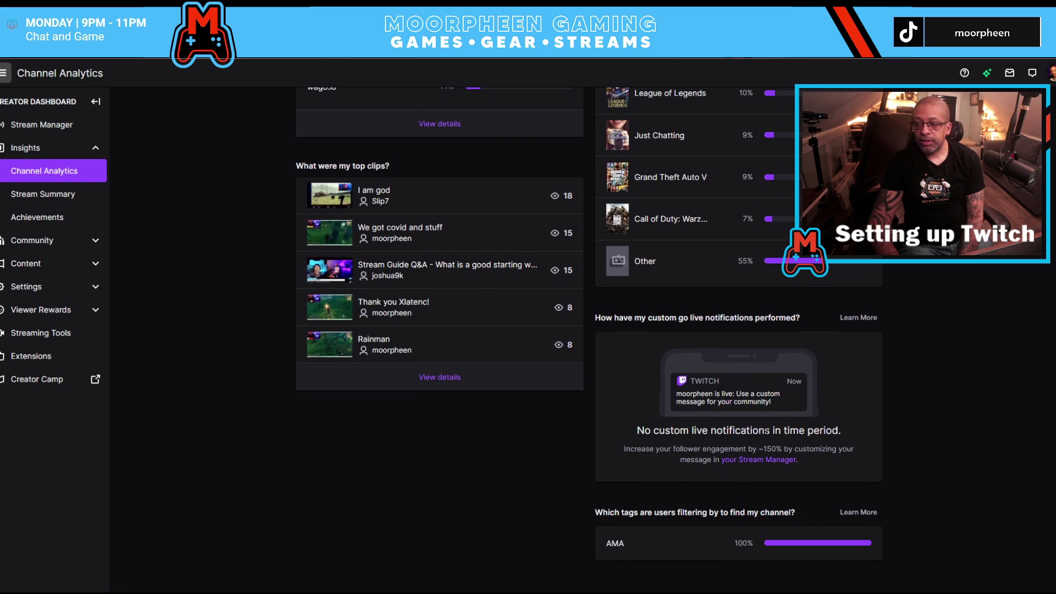
pyautogui.scroll(12, 902, 389)
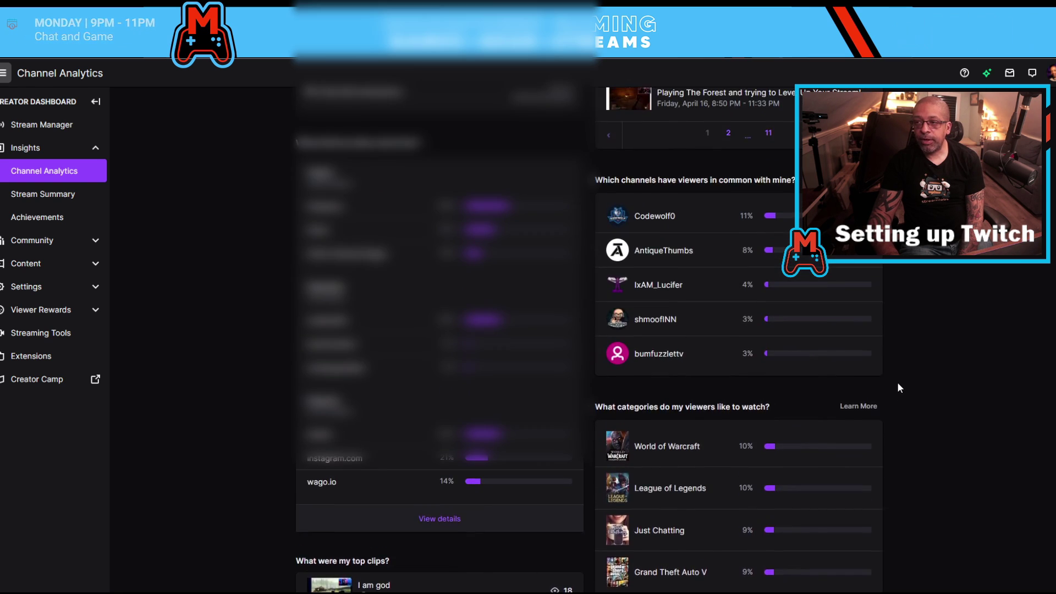
pyautogui.scroll(8, 896, 386)
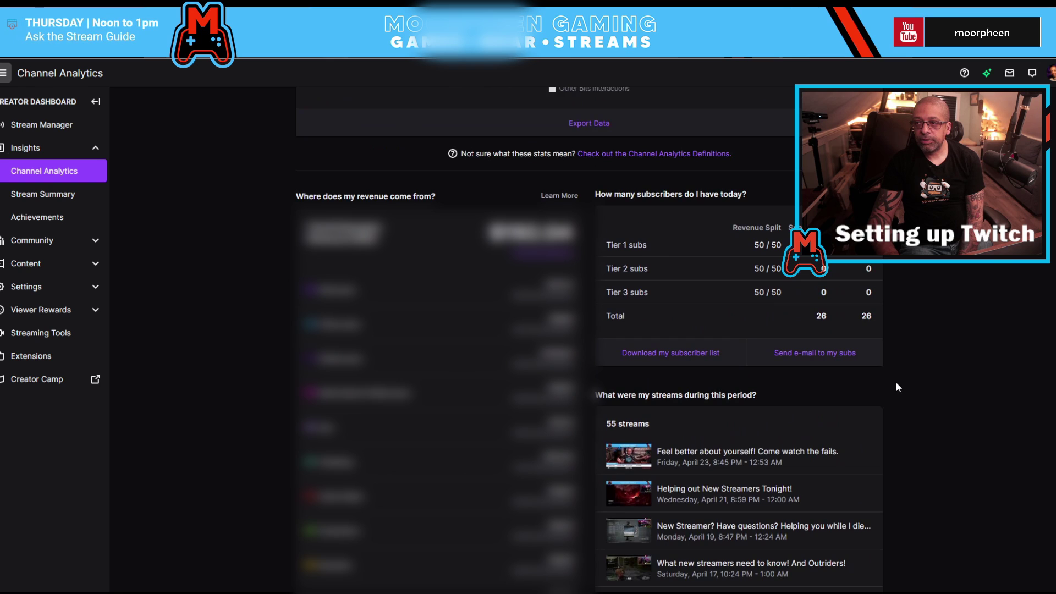